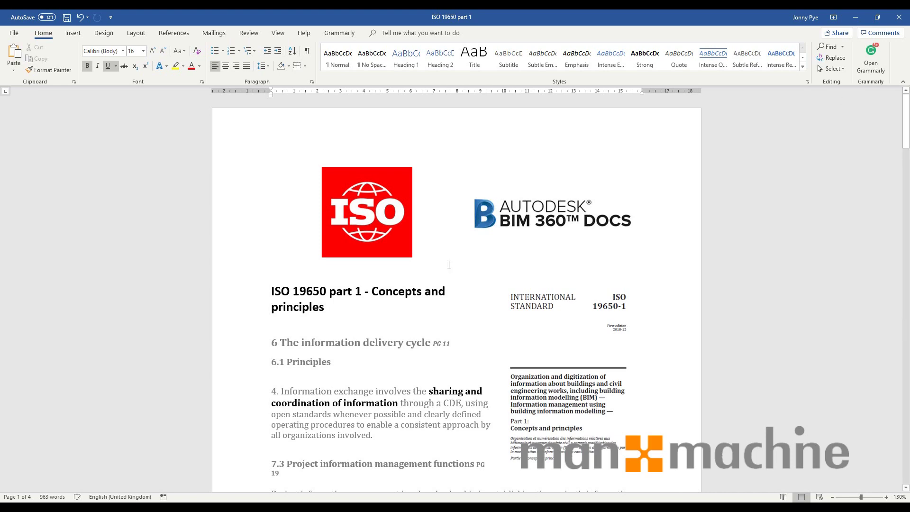
Step: Scroll the ISO 19650 part 1 document down to the page with the five numbered CDE points
scroll(449, 262, "down", 3)
scroll(468, 326, "up", 2)
scroll(468, 325, "down", 7)
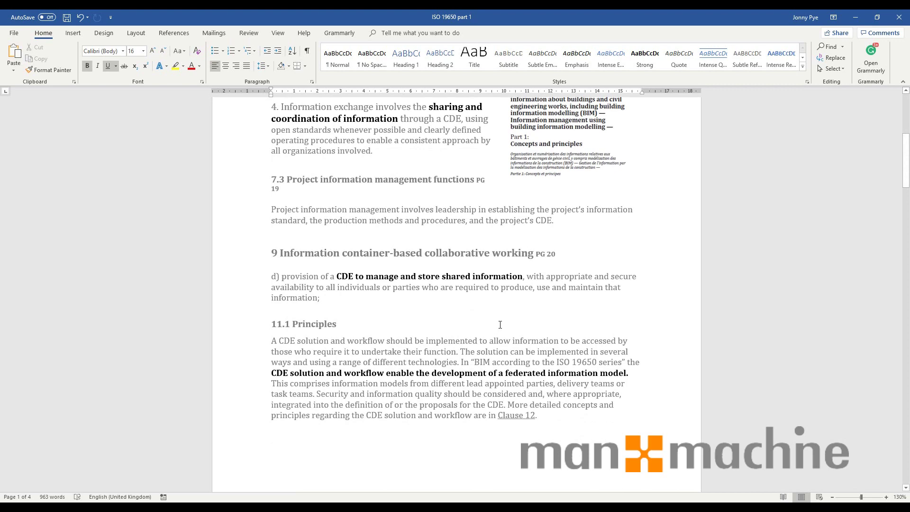
scroll(505, 324, "down", 3)
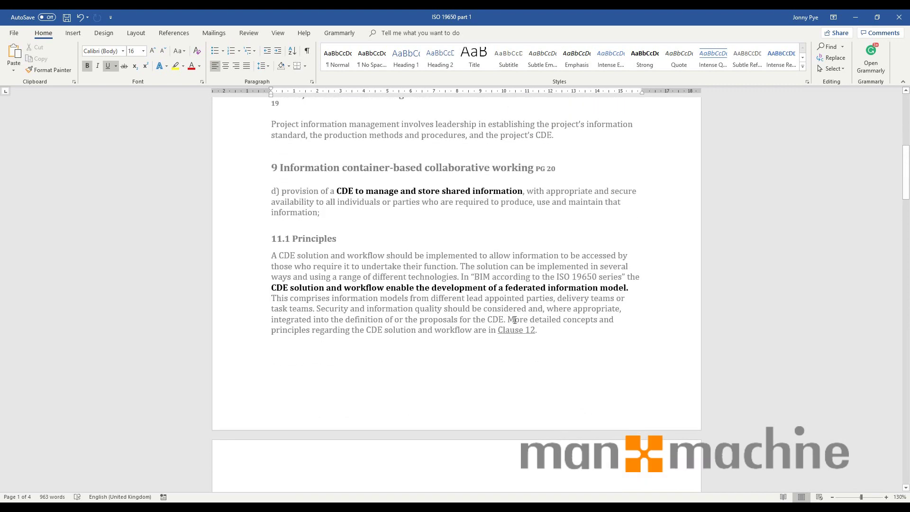
scroll(531, 328, "down", 6)
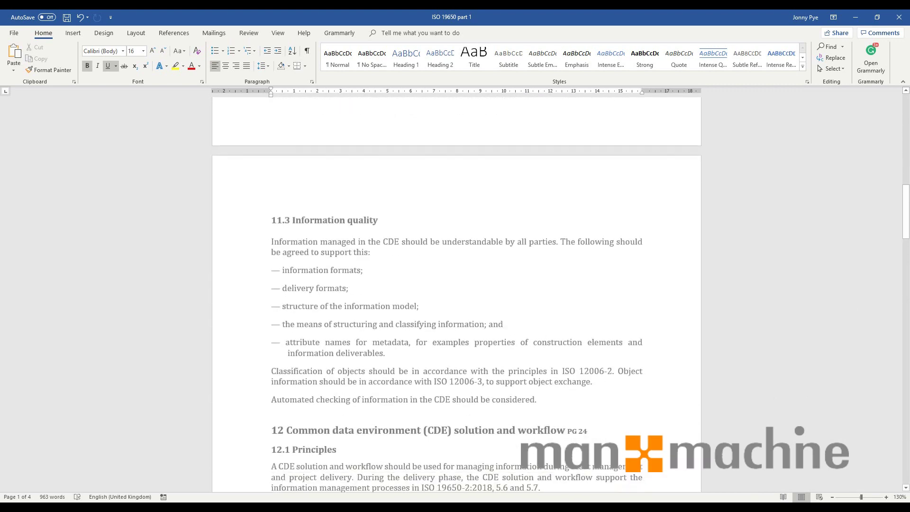
left_click_drag(906, 214, 907, 419)
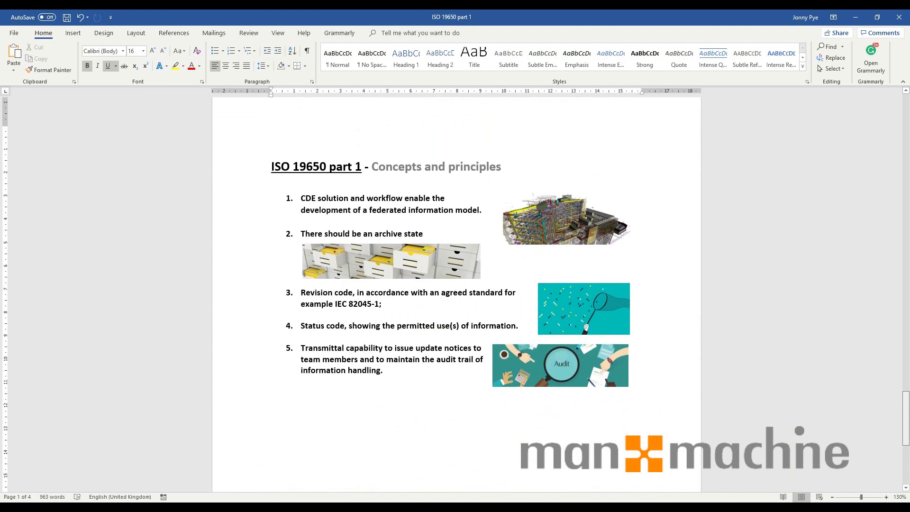
Step: Scroll back to the information container states diagram, then bring up upload options in 3.Federated Model
left_click_drag(907, 418, 906, 418)
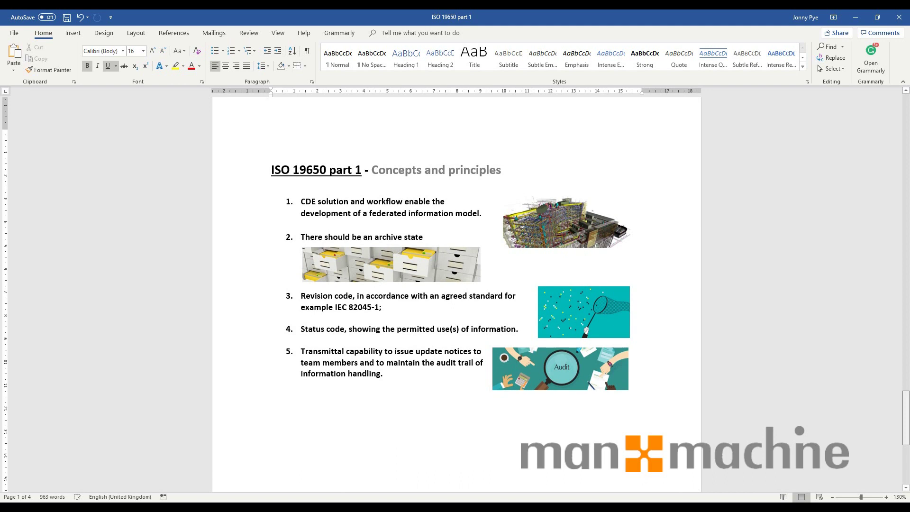
left_click_drag(907, 418, 906, 410)
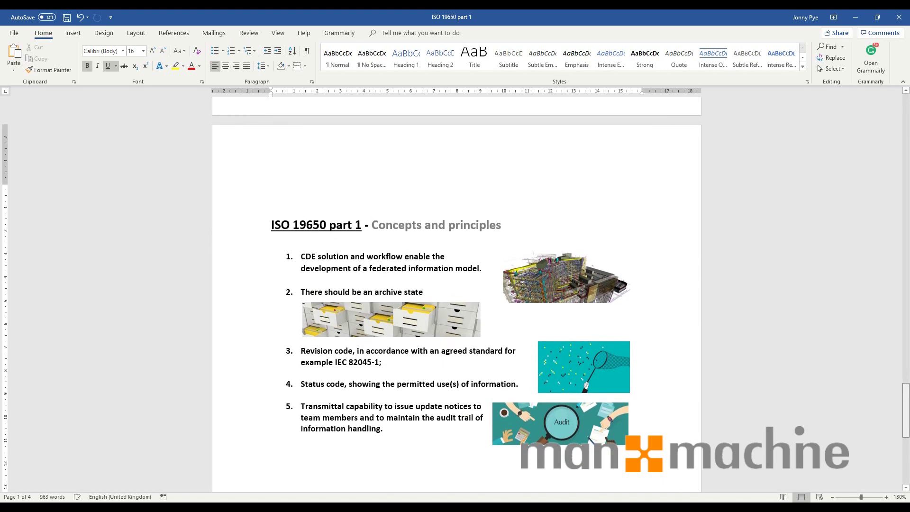
left_click_drag(906, 410, 906, 364)
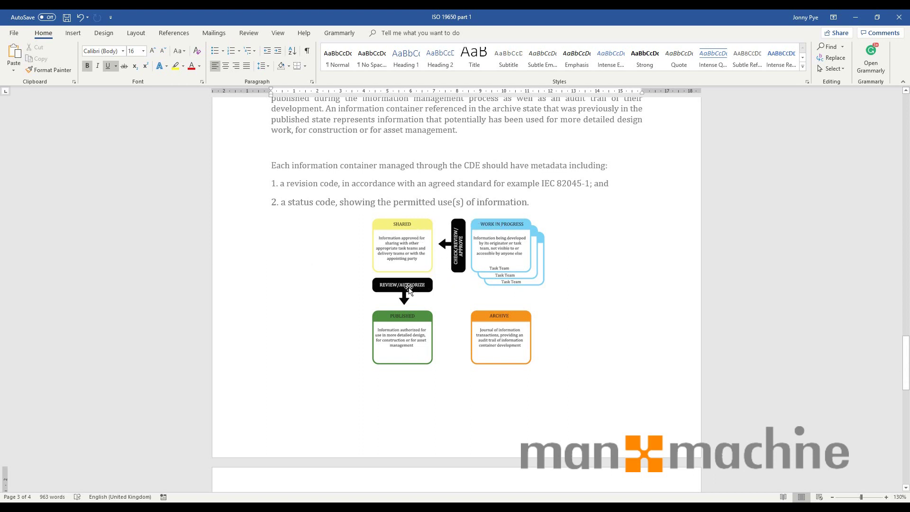
left_click_drag(905, 358, 906, 410)
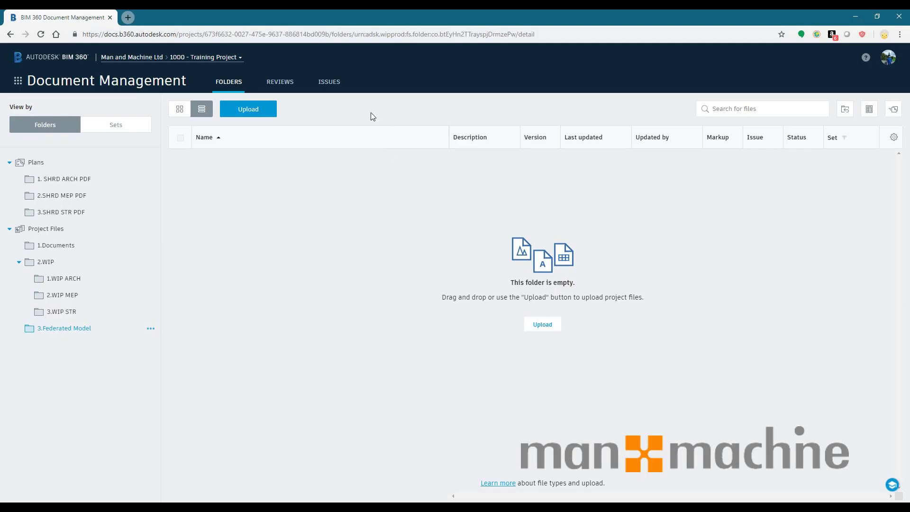
left_click(246, 110)
Step: Upload the A, M and S R19 Revit models as linked files and open the architectural model
left_click(251, 140)
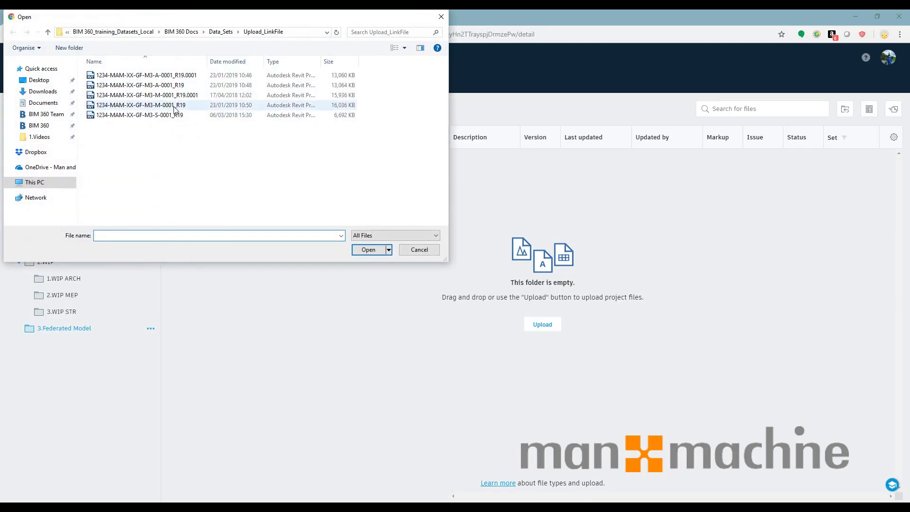
left_click(179, 85)
left_click(177, 104, "ctrl")
left_click(178, 114, "ctrl")
left_click(370, 250)
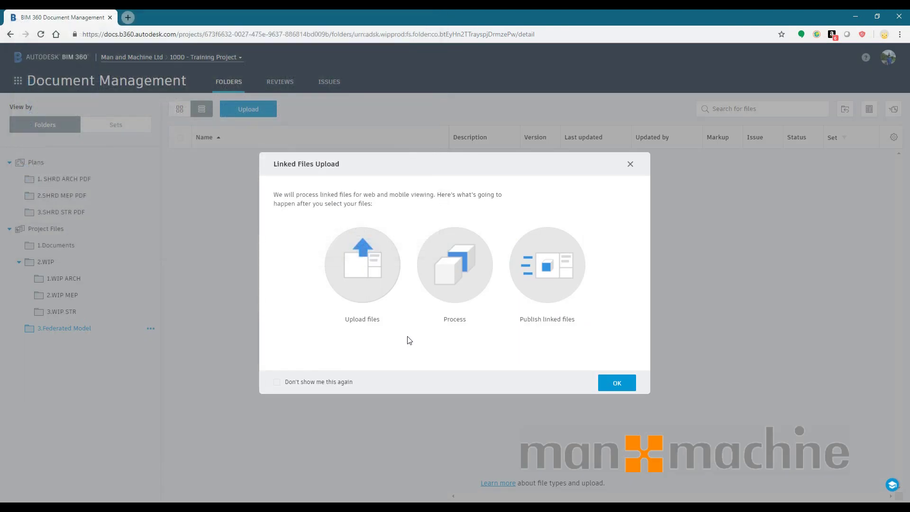
left_click(600, 382)
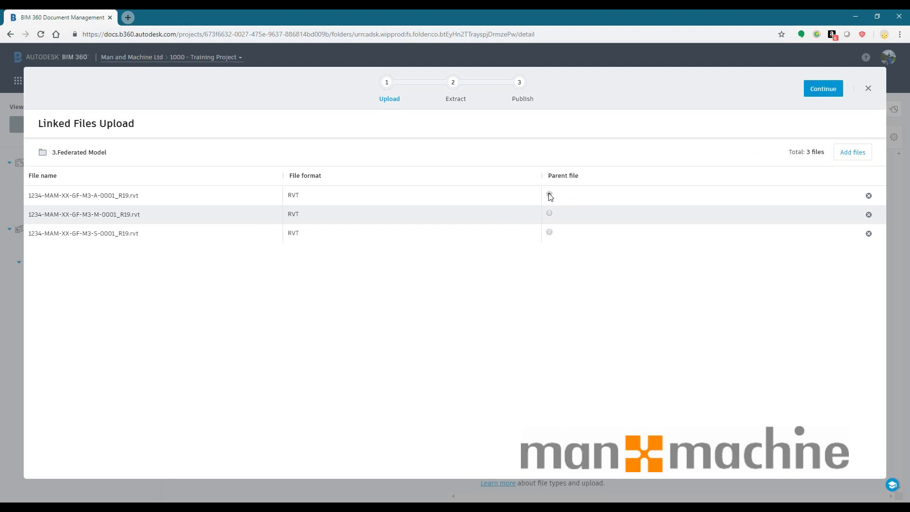
left_click(825, 91)
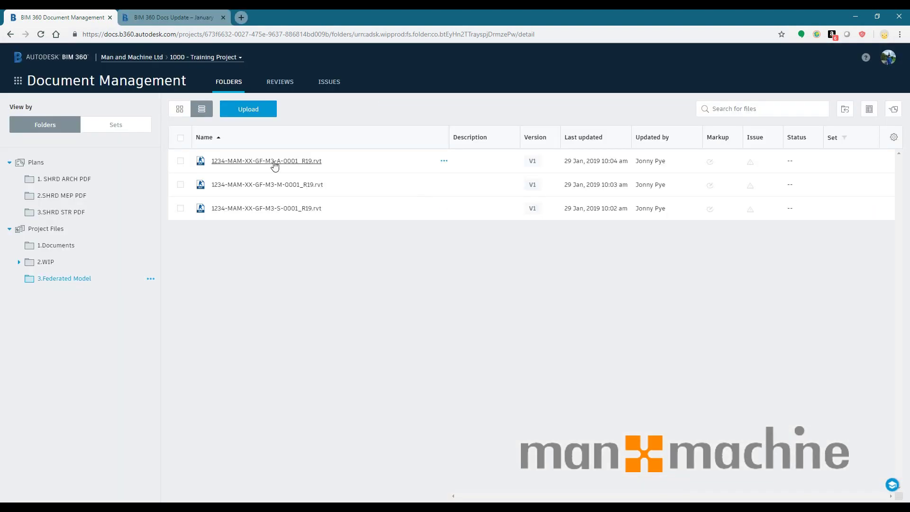
left_click(274, 162)
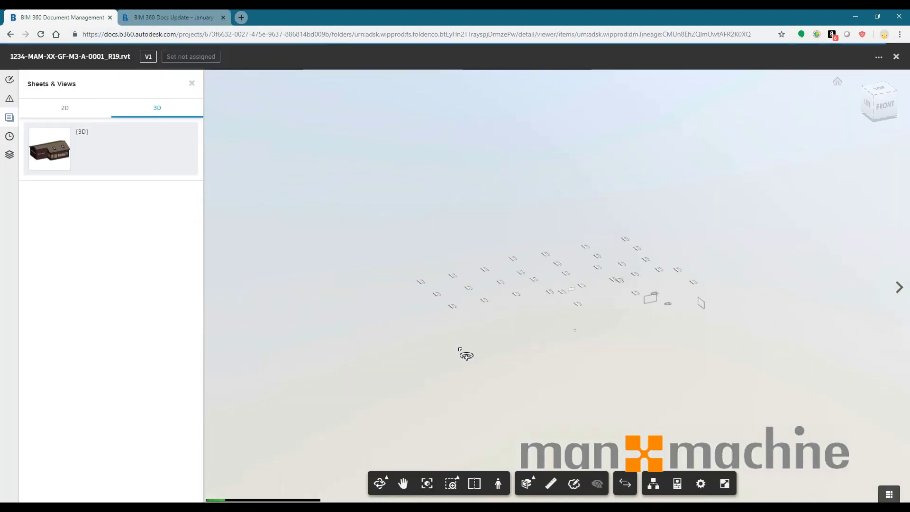
Step: Hide the roof of the A-0001_R19 model to expose the trusses
scroll(579, 316, "up", 5)
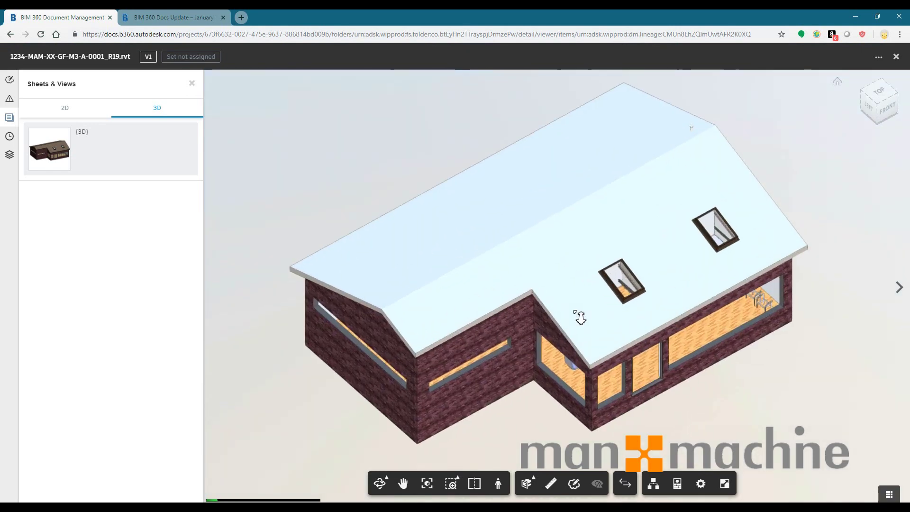
right_click(567, 251)
left_click(583, 270)
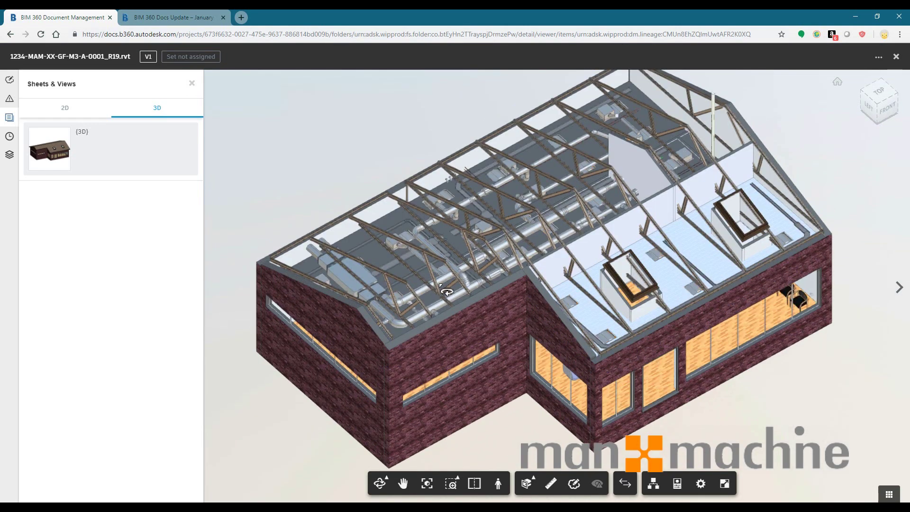
left_click_drag(447, 291, 189, 159)
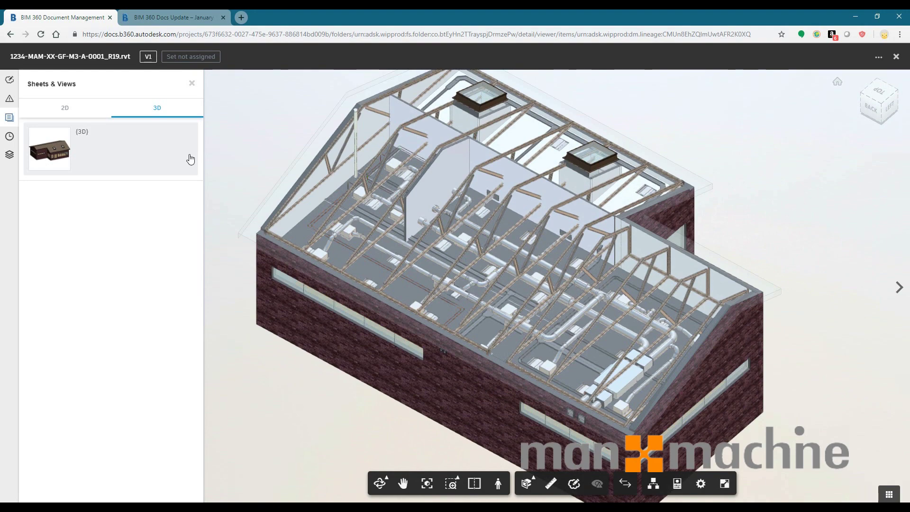
Step: Show only level GF and cut it with a section plane to reveal the rooms
left_click(10, 156)
left_click(57, 147)
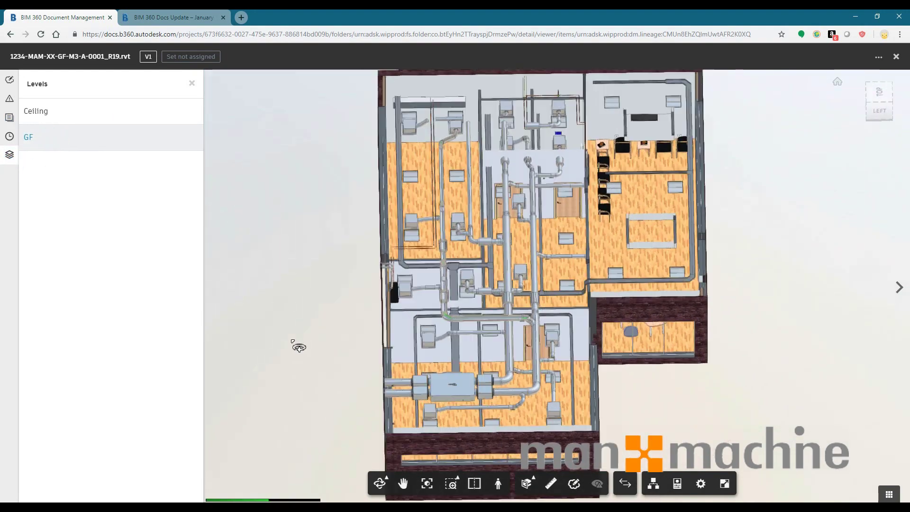
left_click_drag(299, 347, 508, 336)
left_click(527, 484)
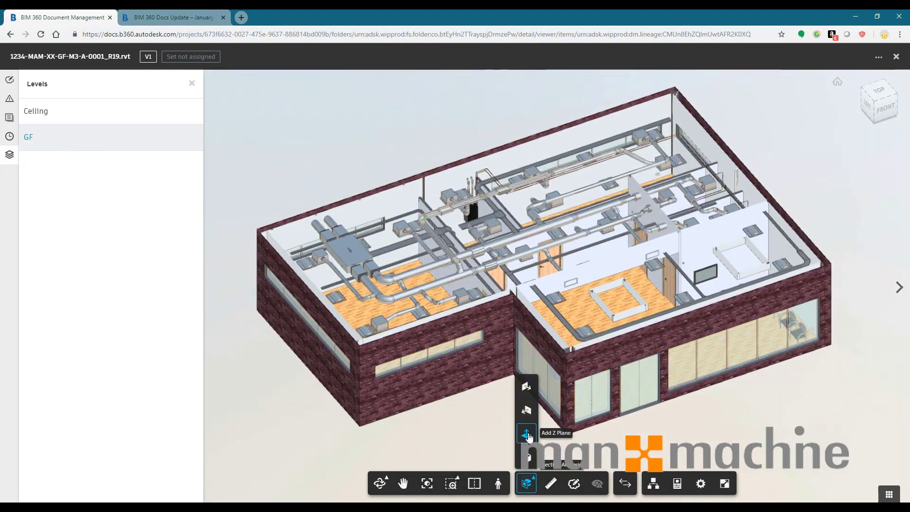
left_click(526, 410)
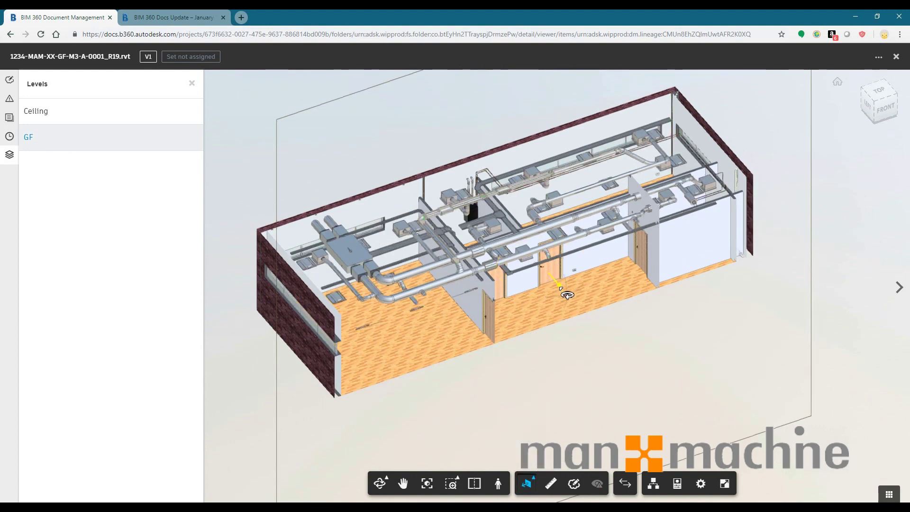
left_click_drag(567, 295, 564, 320)
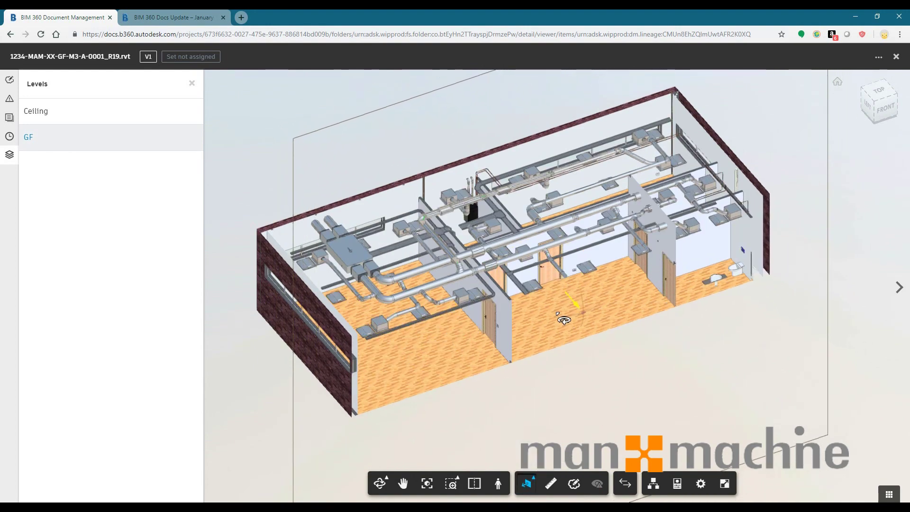
Step: Isolate the Doors category and view an interior door's properties
left_click(654, 483)
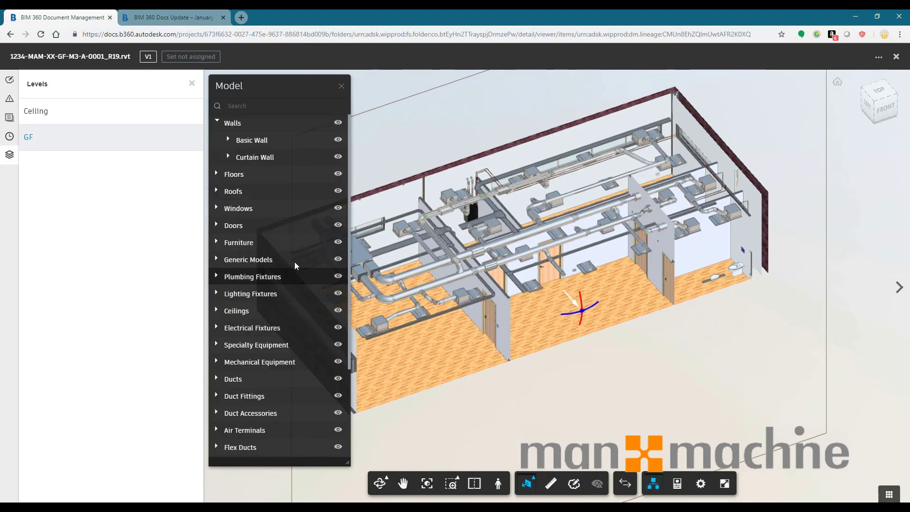
left_click(247, 223)
right_click(242, 228)
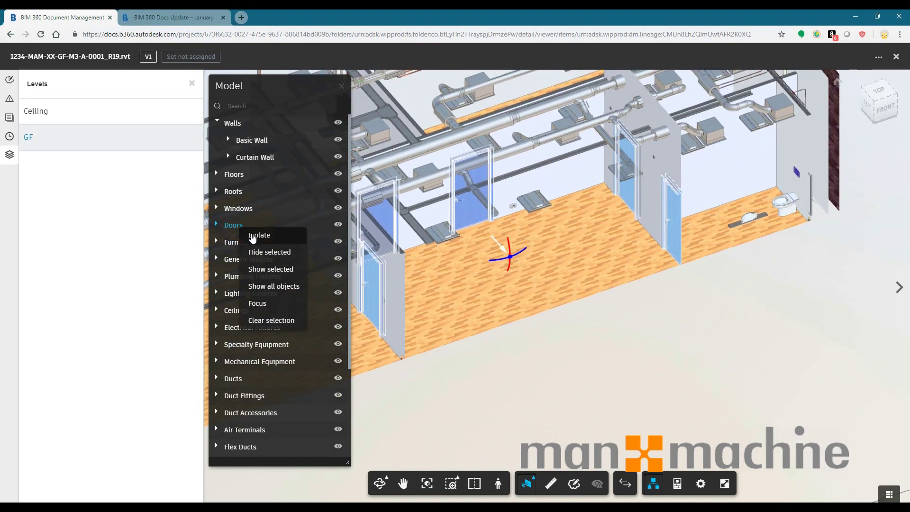
left_click(253, 236)
left_click(543, 325)
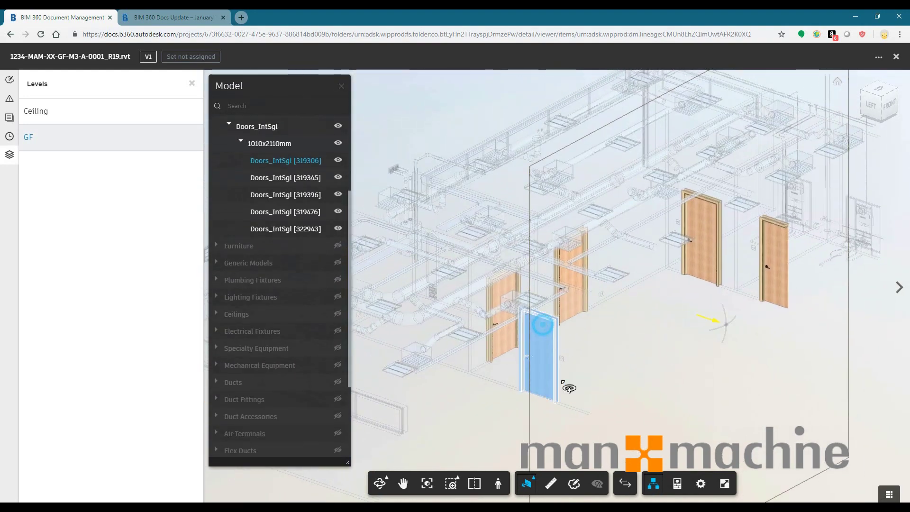
left_click(677, 483)
scroll(809, 282, "down", 5)
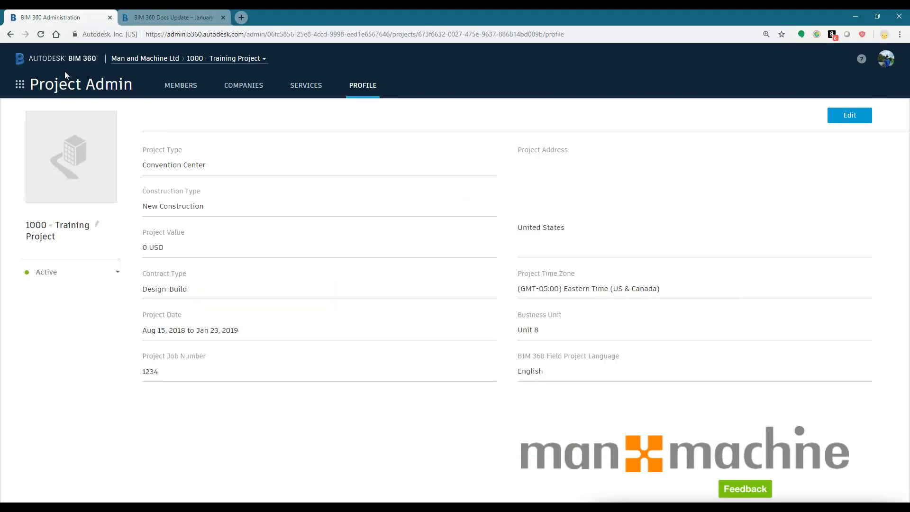
Step: Go to the empty 1. SHRD ARCH PDF folder under Plans in Document Management
left_click(68, 269)
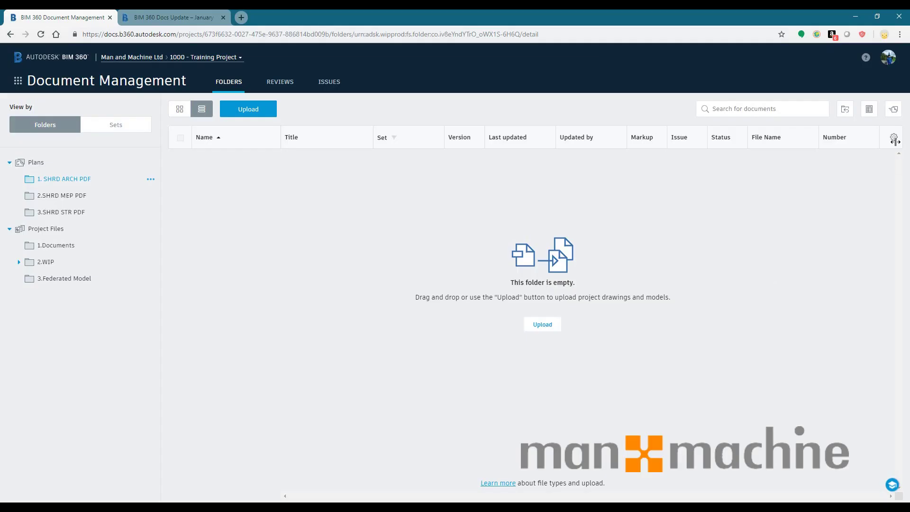
Step: Add a Status Code text-field attribute column to the folder
left_click(894, 137)
left_click(832, 253)
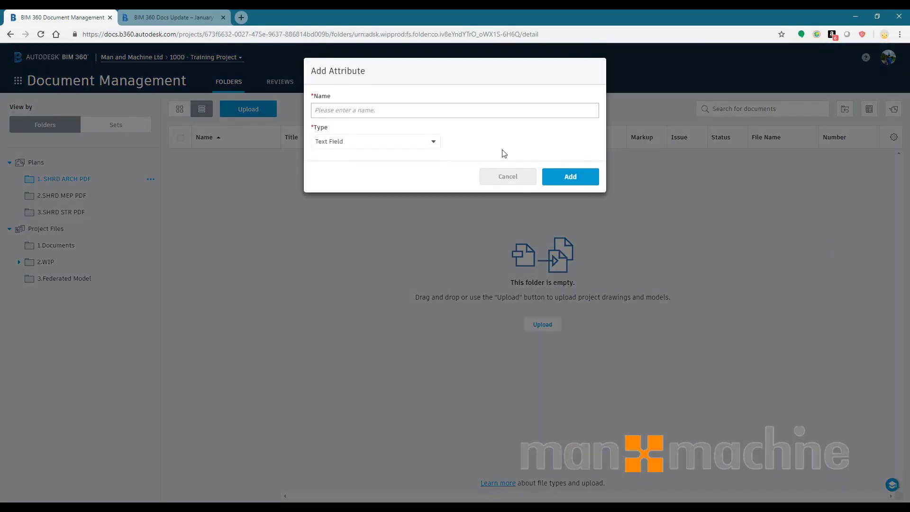
left_click(364, 110)
type("Status Code")
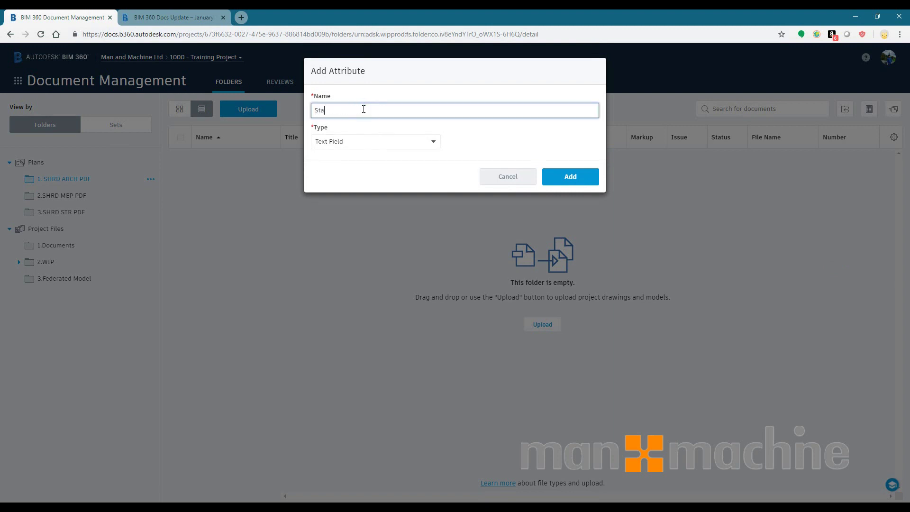
left_click(378, 138)
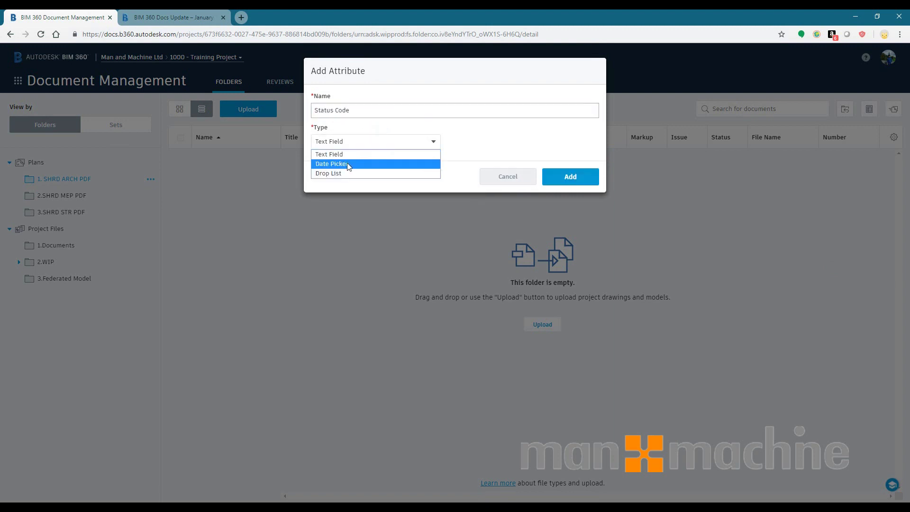
left_click(344, 150)
left_click(570, 177)
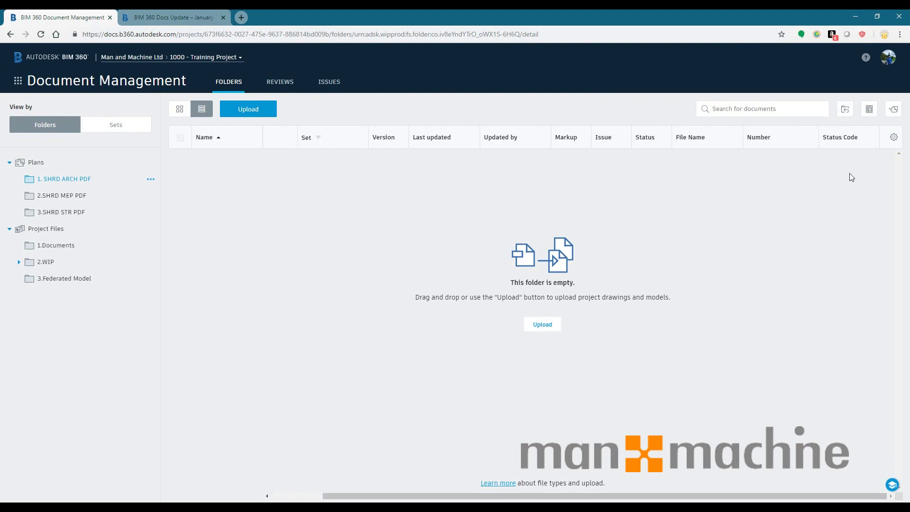
Step: Add a second text attribute column named Revision
left_click(893, 139)
left_click(838, 266)
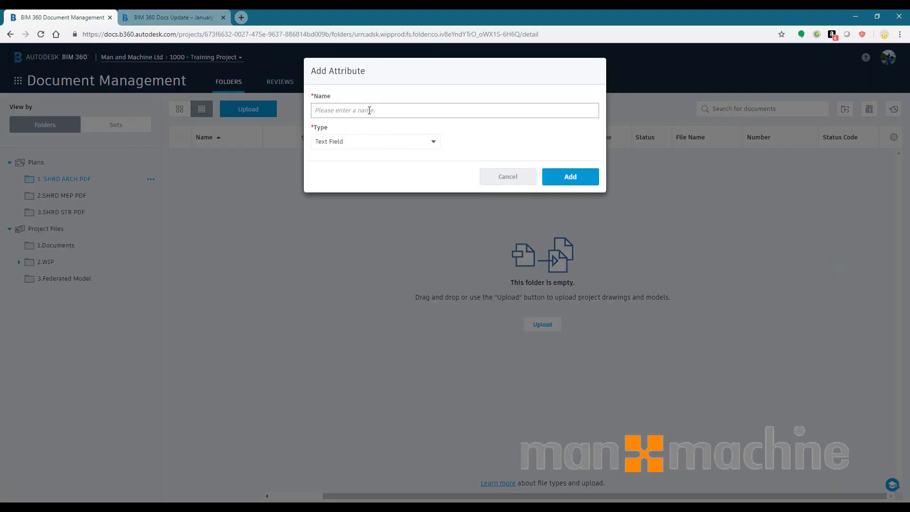
left_click(367, 110)
type("Revision")
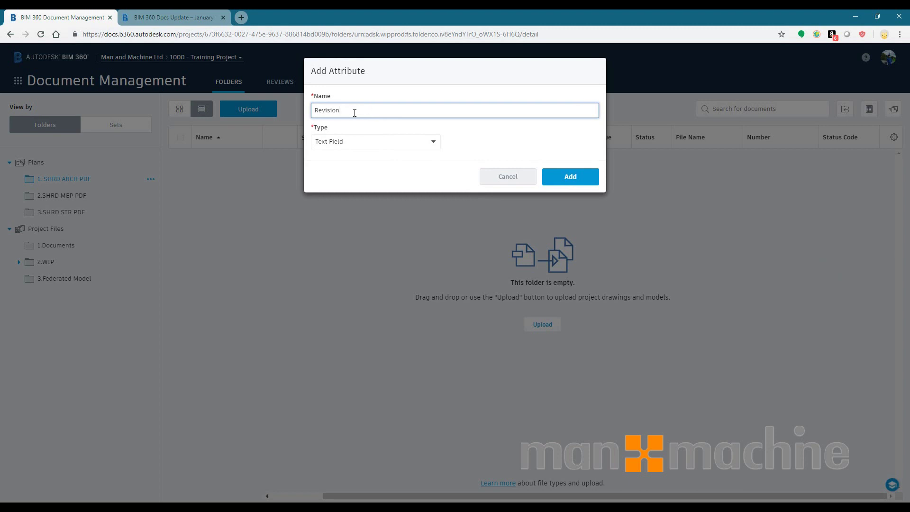
left_click(568, 178)
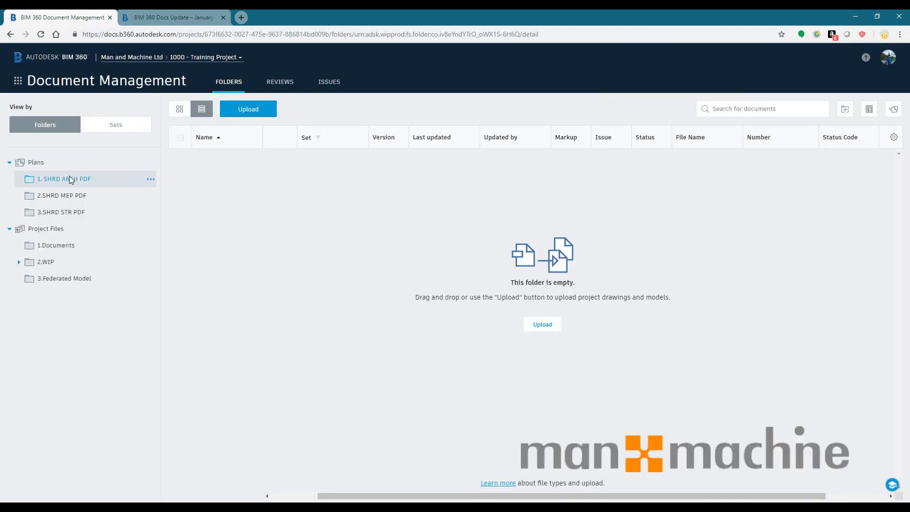
left_click(246, 109)
Step: Upload Architect_MergeDrawing.pdf into 1. SHRD ARCH PDF and acknowledge the upload info
left_click(250, 129)
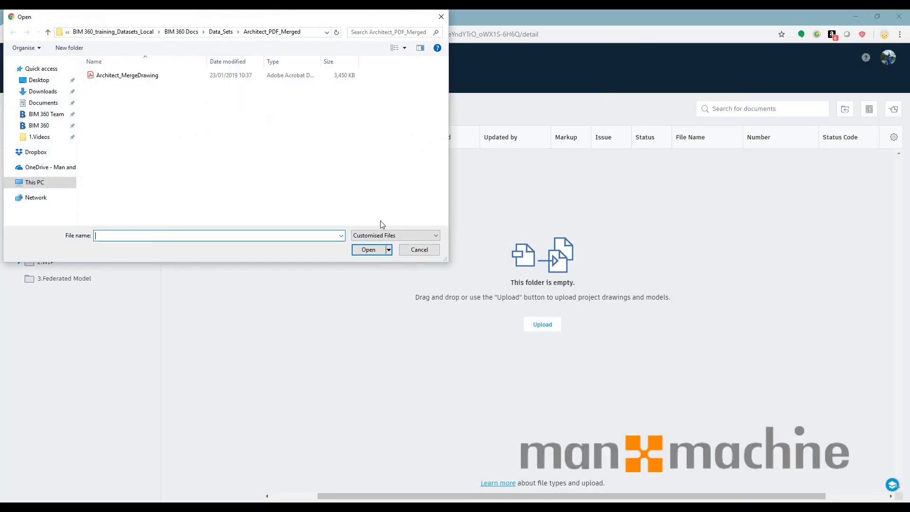
left_click(122, 76)
right_click(124, 77)
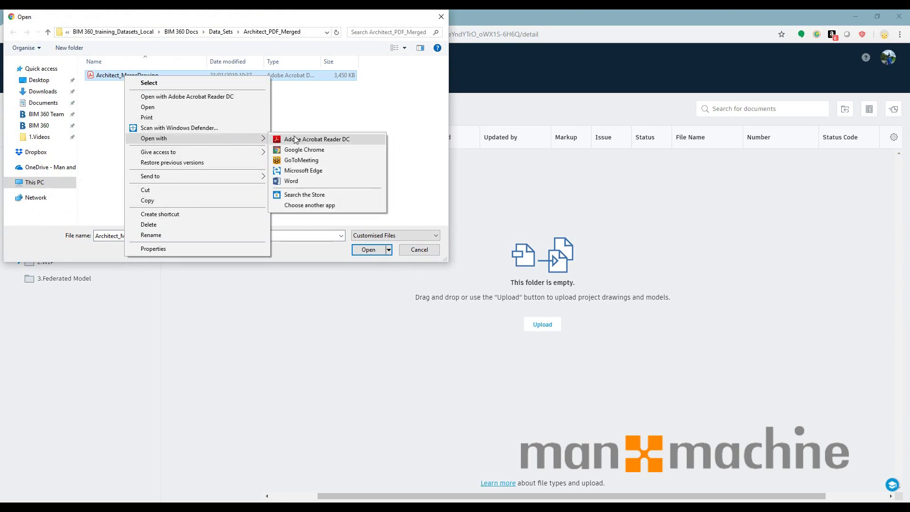
left_click(398, 281)
left_click(397, 281)
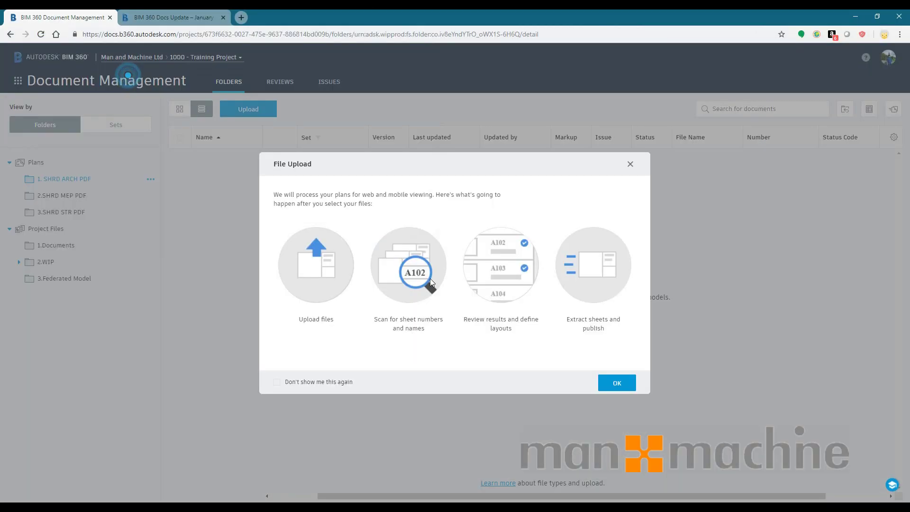
left_click(616, 382)
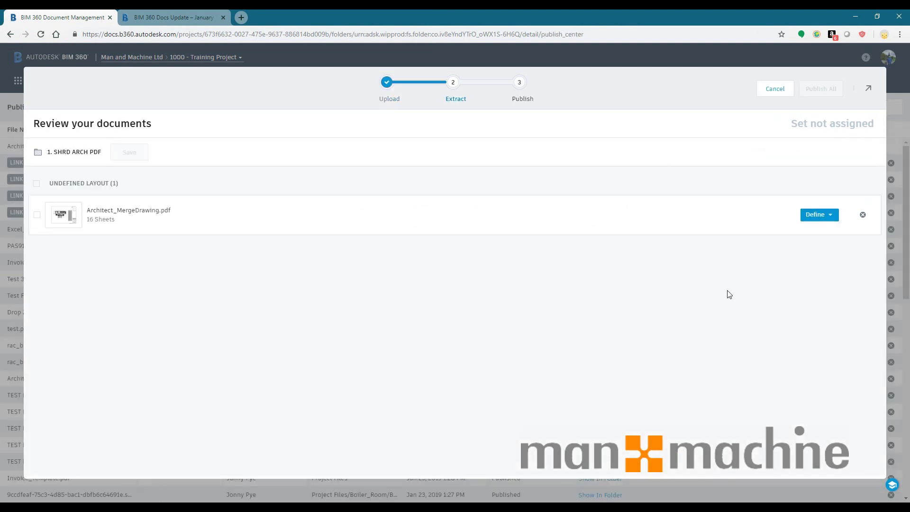
Step: Define a new title block layout by outlining sheet 1's bottom-right title block
left_click(819, 215)
left_click(782, 233)
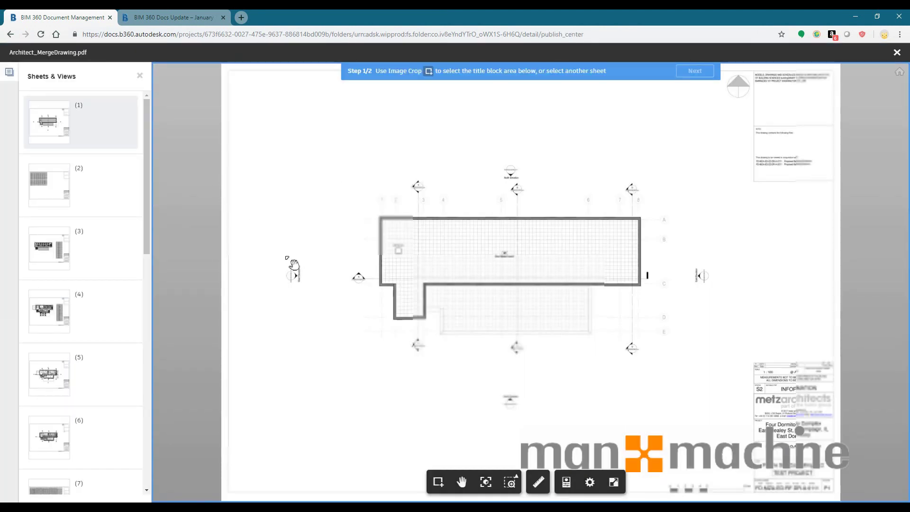
left_click(439, 481)
left_click_drag(751, 362, 839, 494)
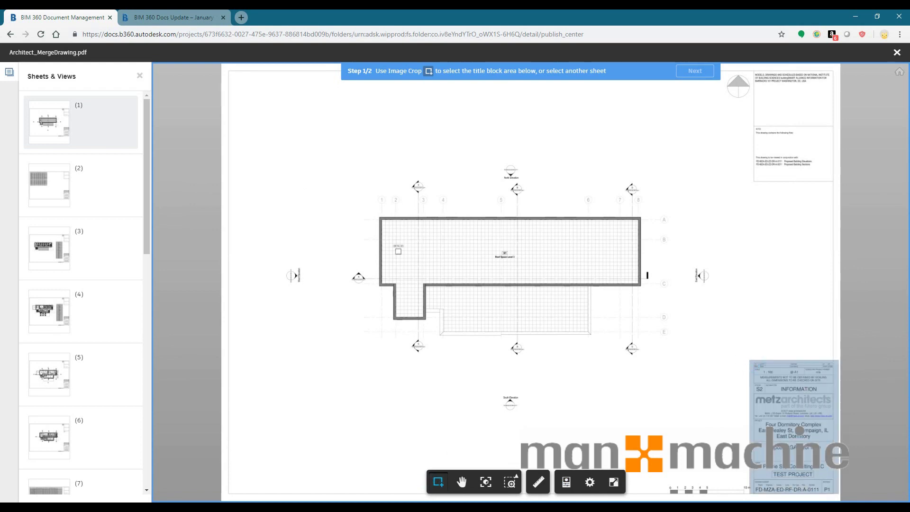
Step: Add Status Code and Revision rows to the title block fields and name the layout 'Metz'
left_click(695, 70)
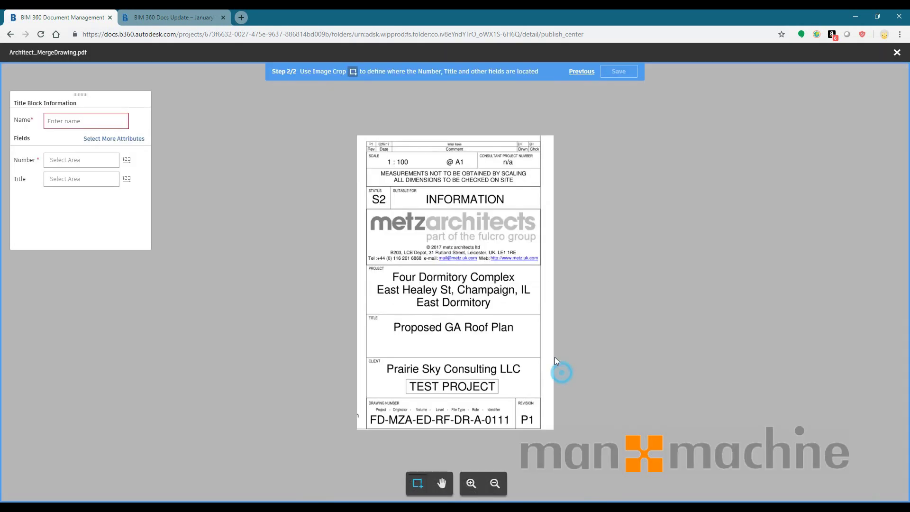
left_click(99, 138)
left_click(35, 197)
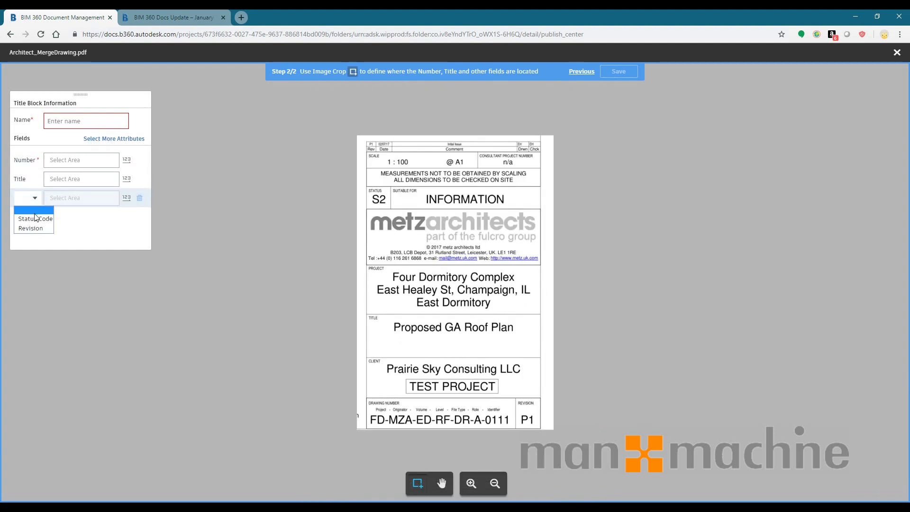
left_click(29, 217)
left_click(114, 139)
left_click(35, 217)
left_click(34, 238)
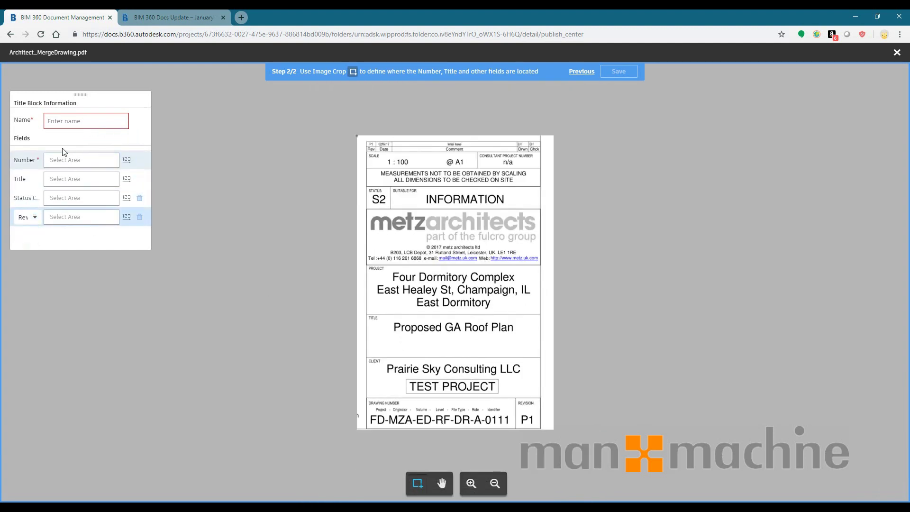
left_click(65, 119)
type("Metz A1 Copy")
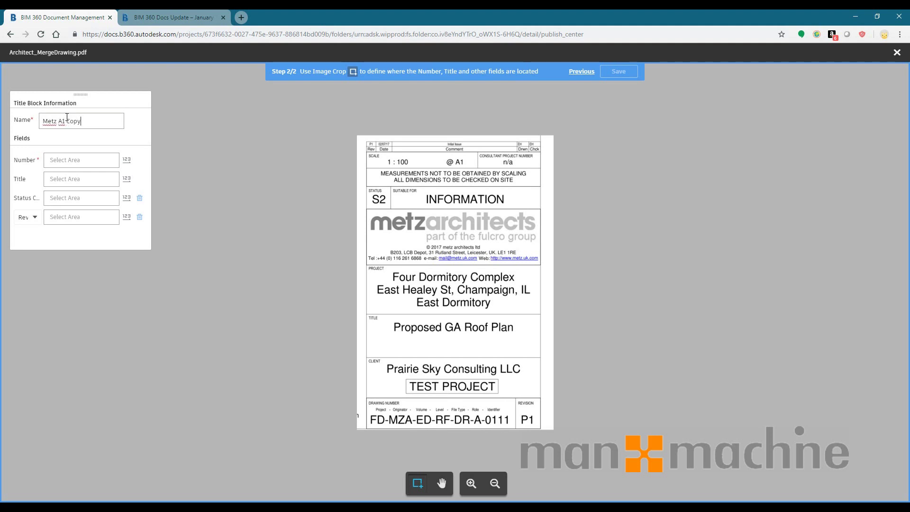
Step: Outline the drawing number, title, S2 status code and P1 revision areas, then save the layout
left_click(60, 156)
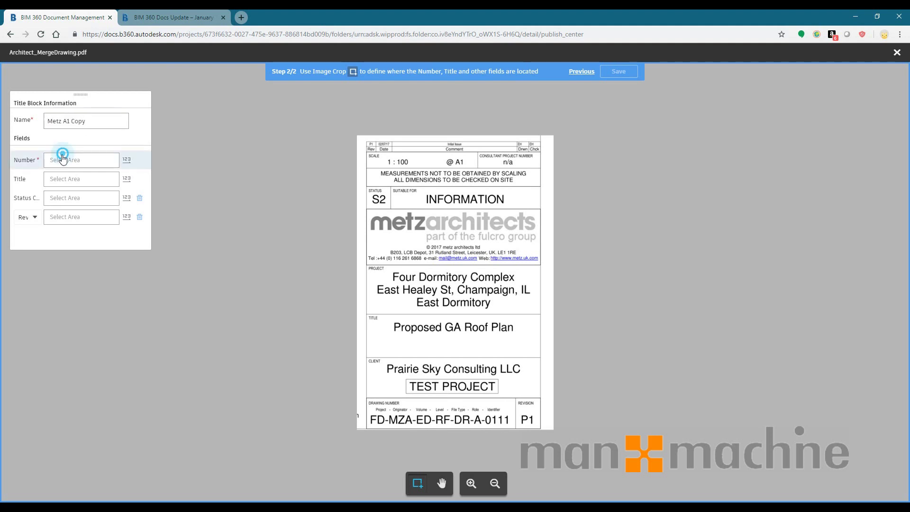
left_click_drag(365, 414, 514, 427)
left_click(67, 179)
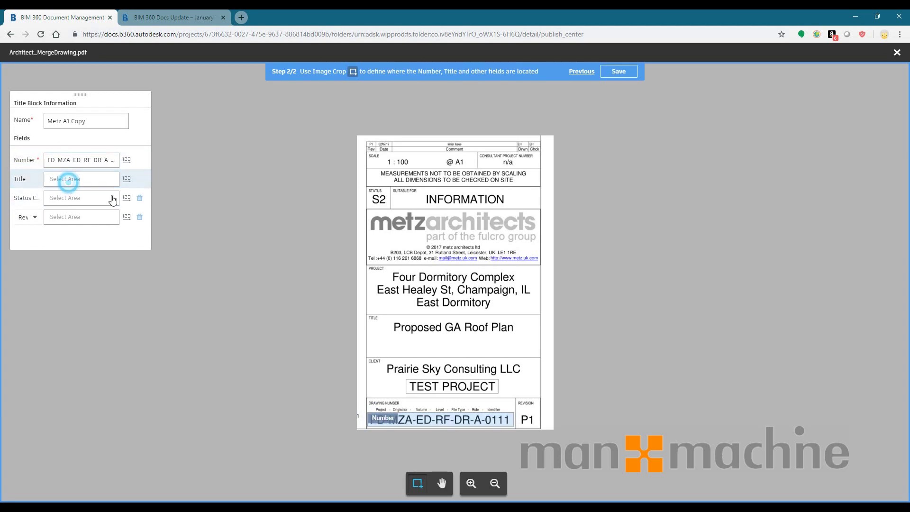
left_click_drag(368, 321, 540, 356)
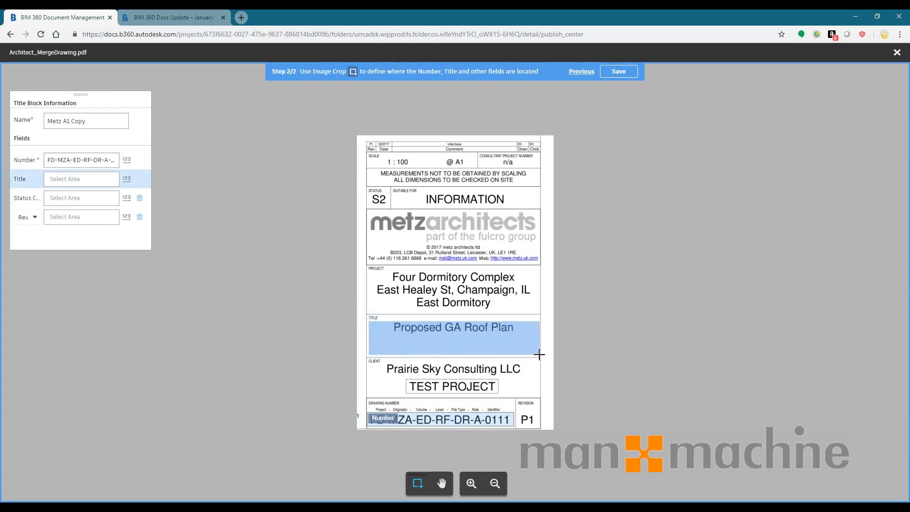
left_click(67, 198)
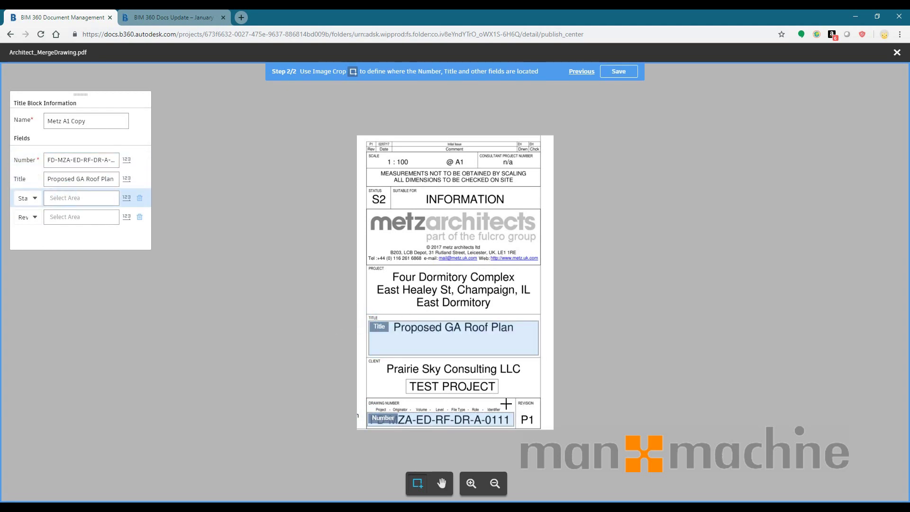
left_click_drag(369, 192, 389, 208)
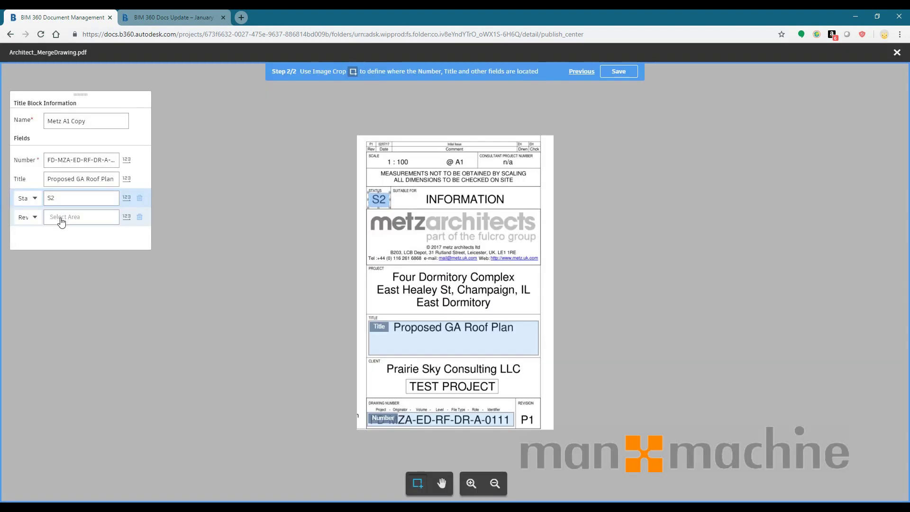
left_click(61, 220)
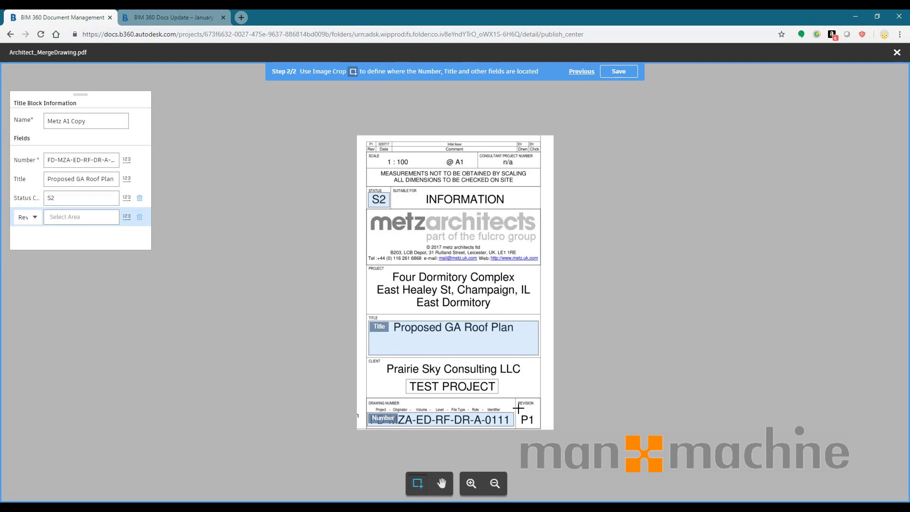
left_click_drag(518, 408, 540, 427)
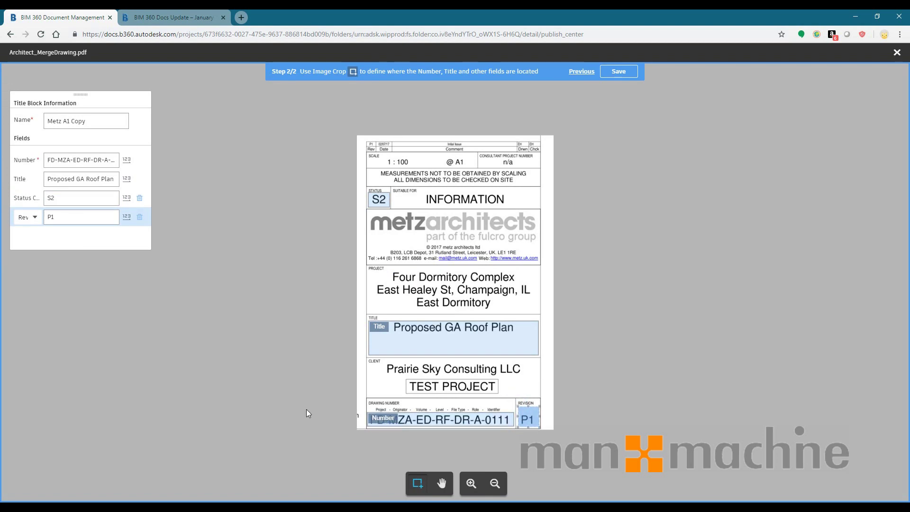
left_click(619, 71)
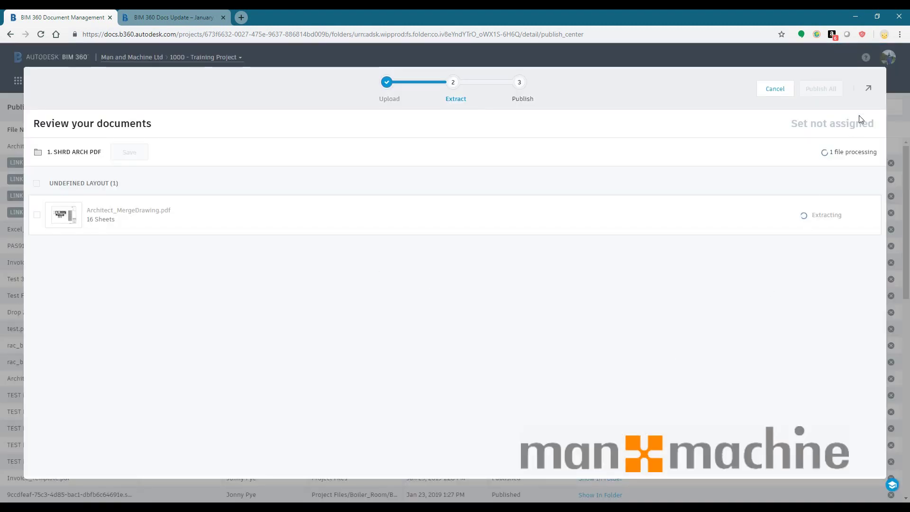
Step: Check the 16 extracted sheets' number, title, status code and revision, then publish them
left_click(869, 89)
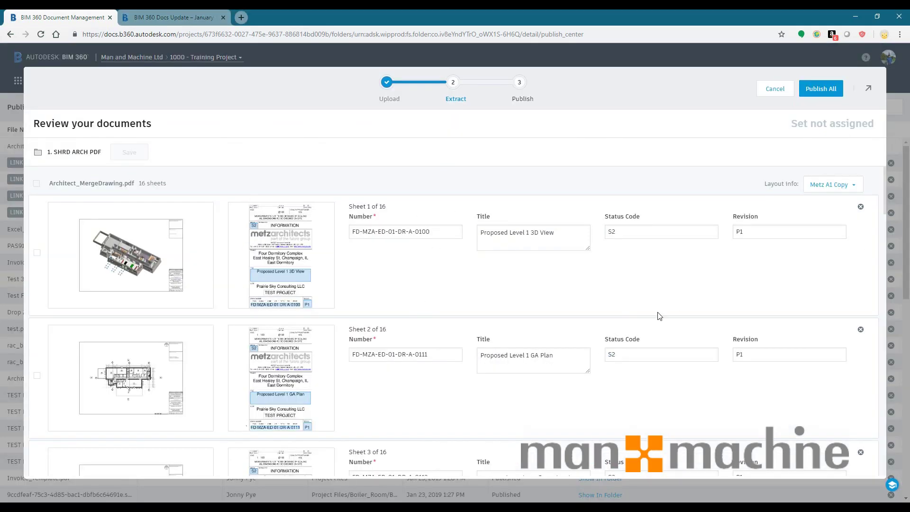
scroll(658, 316, "down", 20)
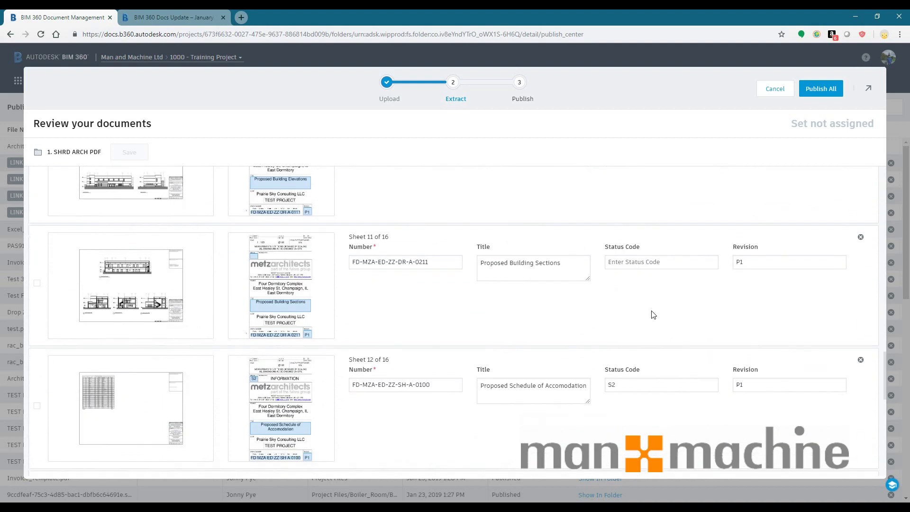
scroll(653, 315, "up", 8)
scroll(654, 338, "up", 15)
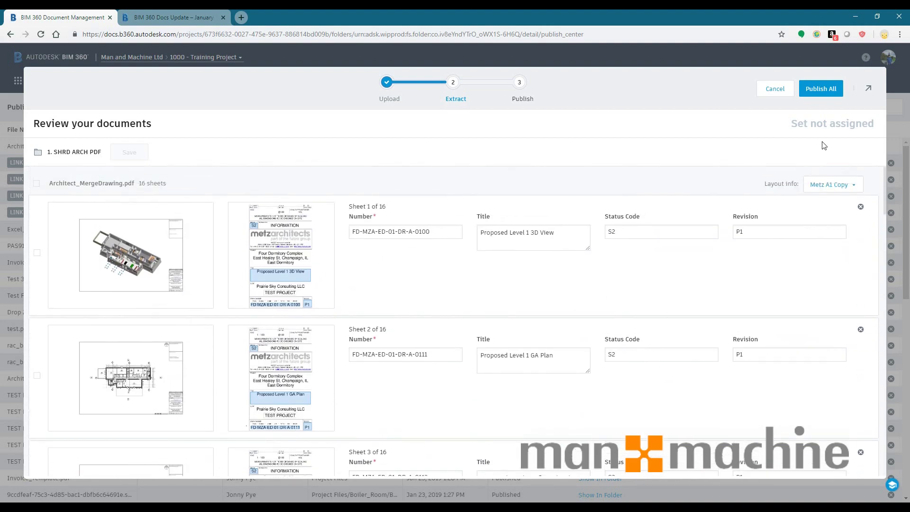
left_click(816, 89)
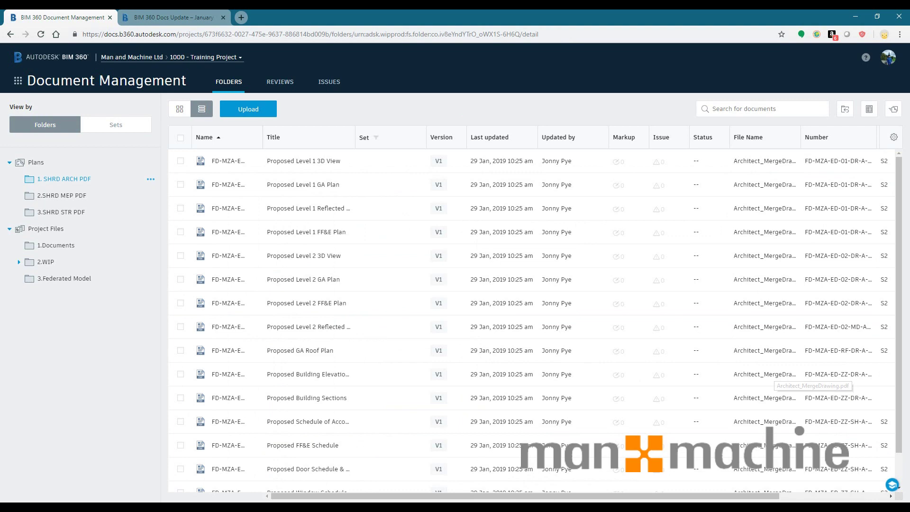
Step: Check the published sheets' S2 status codes and P1 revisions, then review the publishing confirmation e-mail
left_click_drag(495, 496, 608, 497)
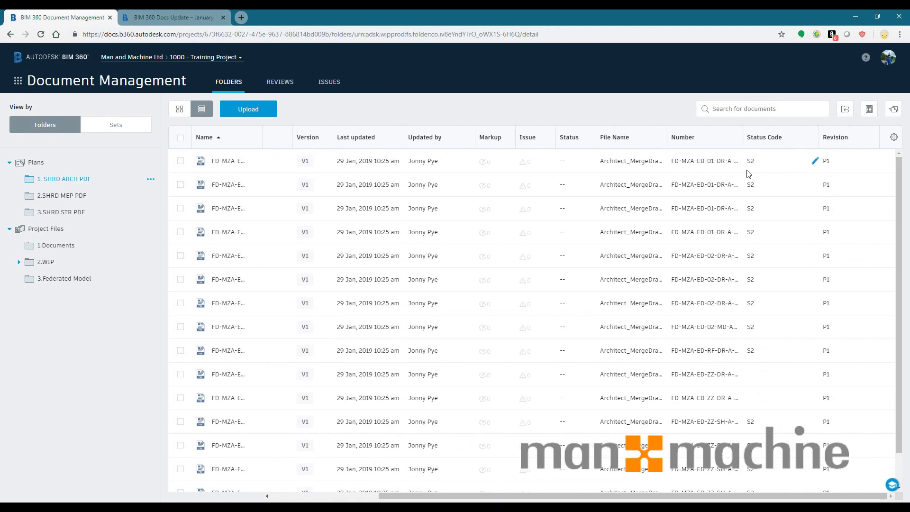
left_click(222, 186)
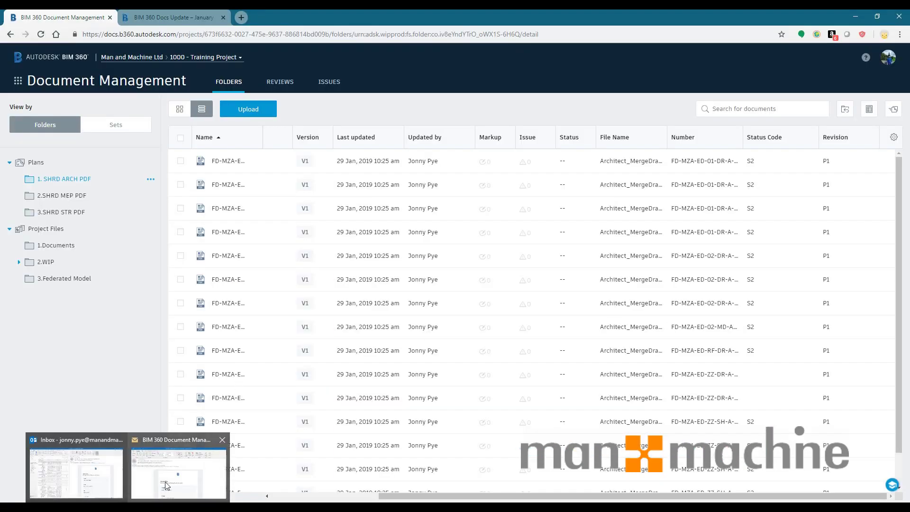
left_click(168, 485)
scroll(450, 350, "down", 5)
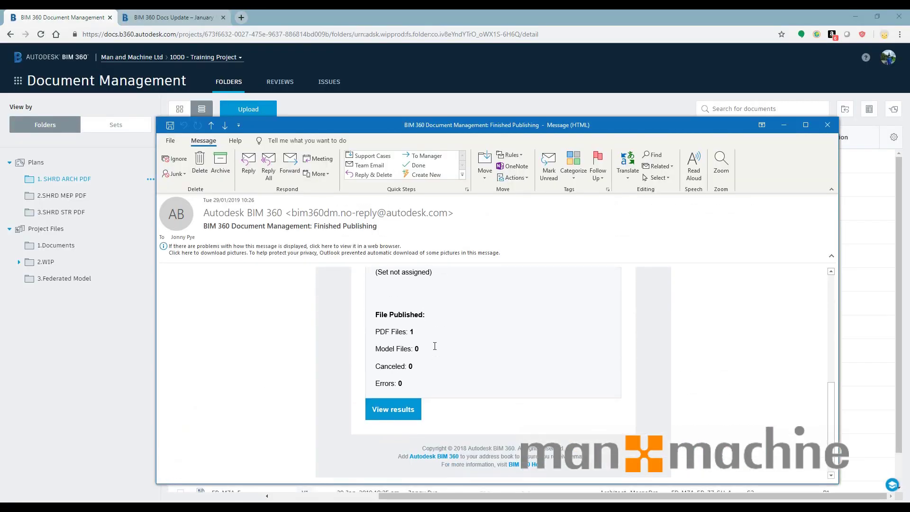
scroll(433, 345, "up", 5)
key("Escape")
Step: Go to the Project Admin area's activity log
left_click(18, 81)
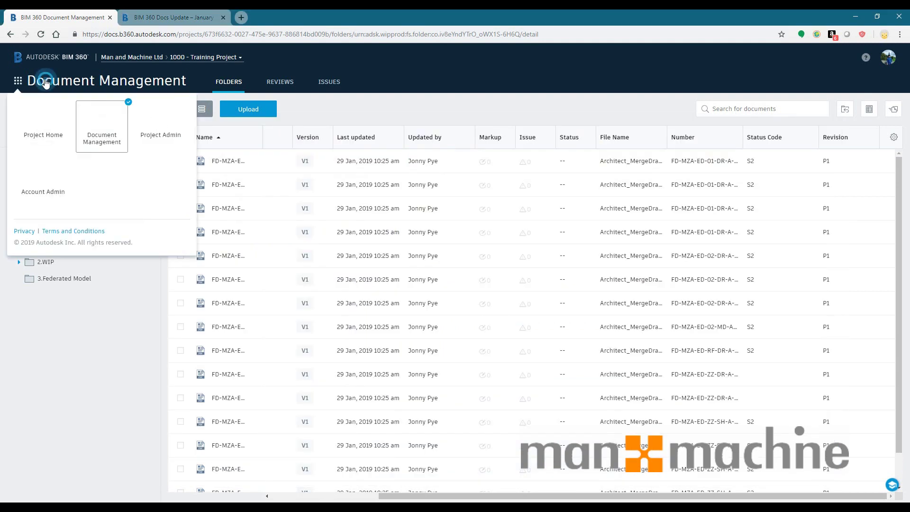
left_click(158, 123)
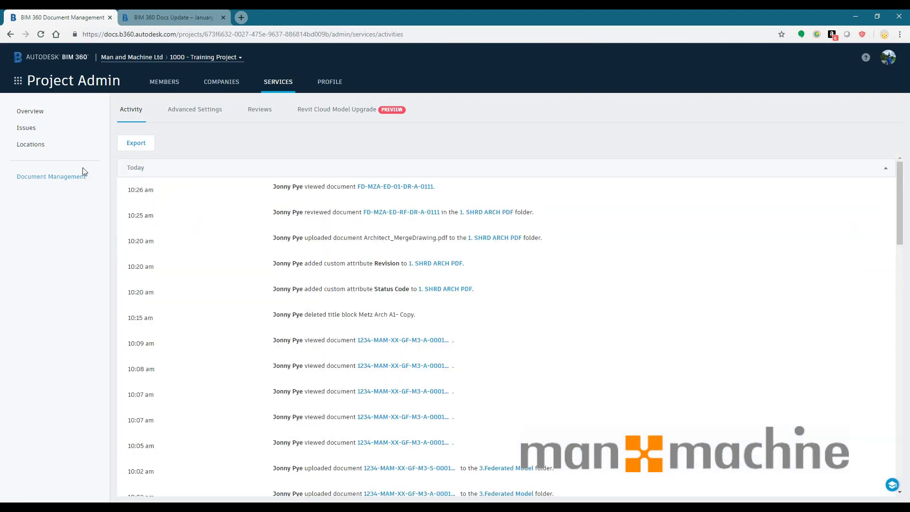
scroll(329, 204, "down", 7)
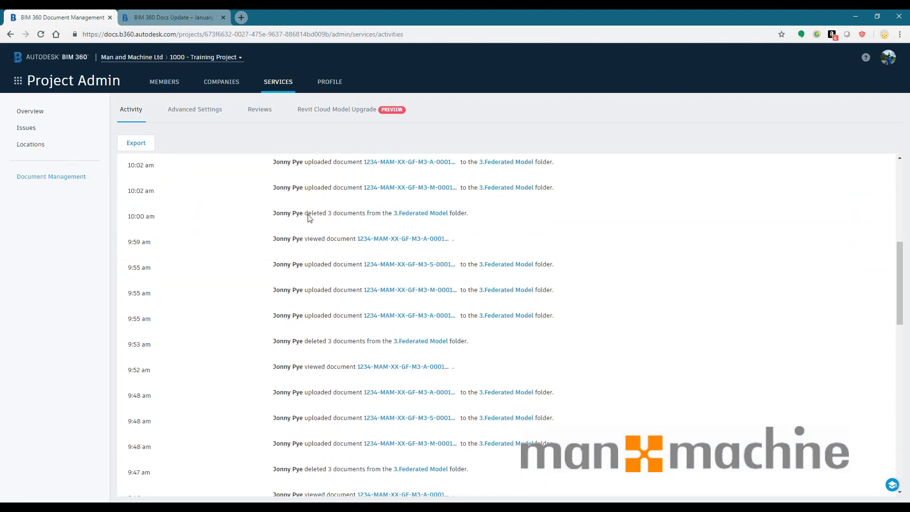
scroll(310, 214, "up", 7)
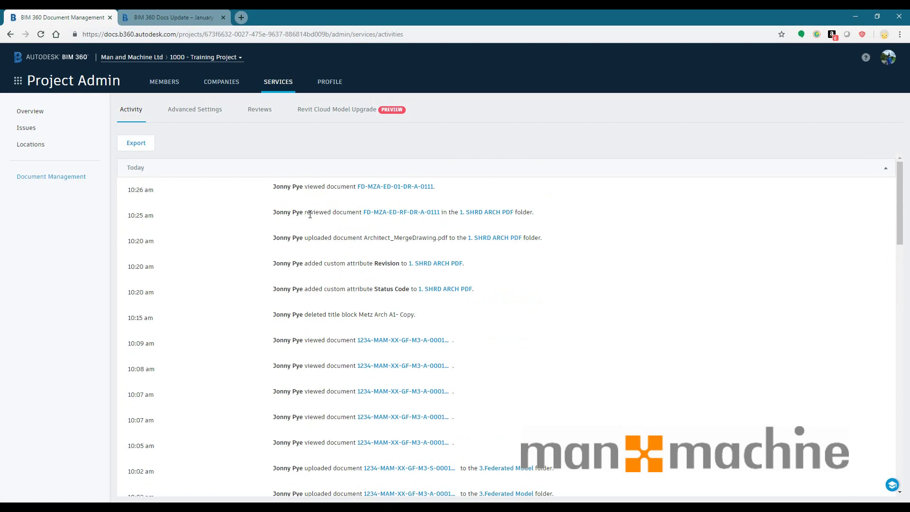
Step: Export the activity log for 2018-12-30 to 2019-01-29 as CSV, sent via e-mail
left_click(122, 140)
left_click(367, 110)
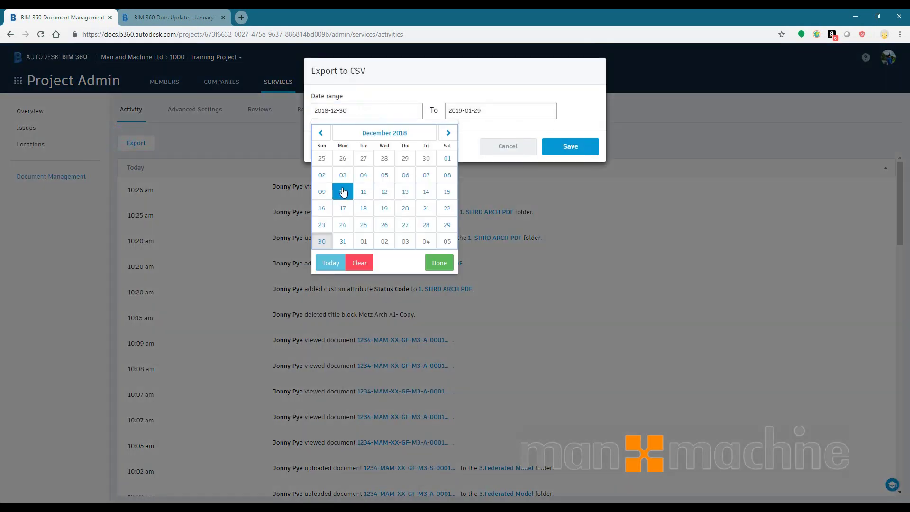
left_click(490, 110)
left_click(378, 143)
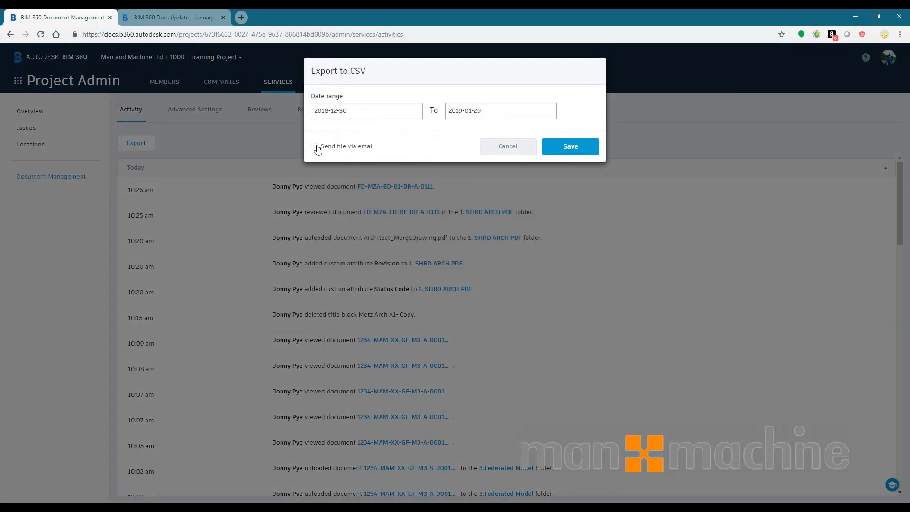
left_click(315, 146)
left_click(569, 146)
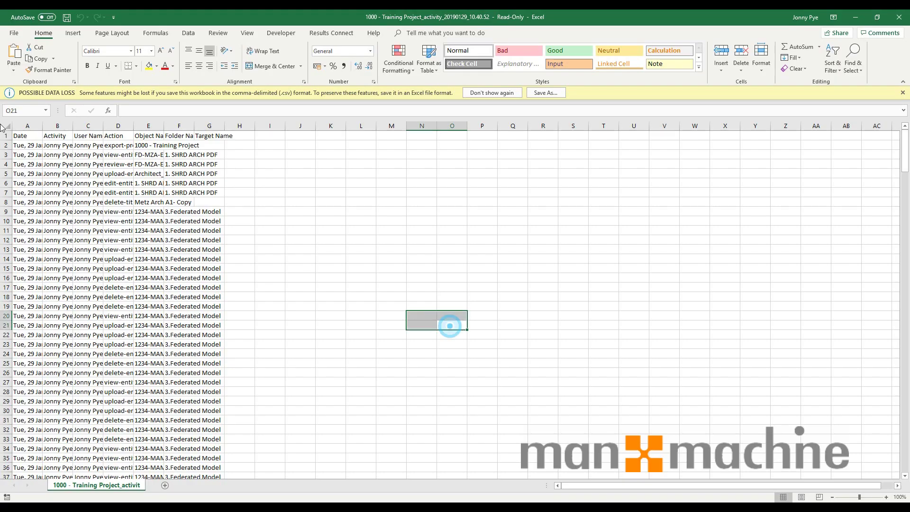
Step: Autofit columns A–G to their content and add filter arrows to the header row
left_click_drag(27, 126, 194, 127)
double_click(195, 126)
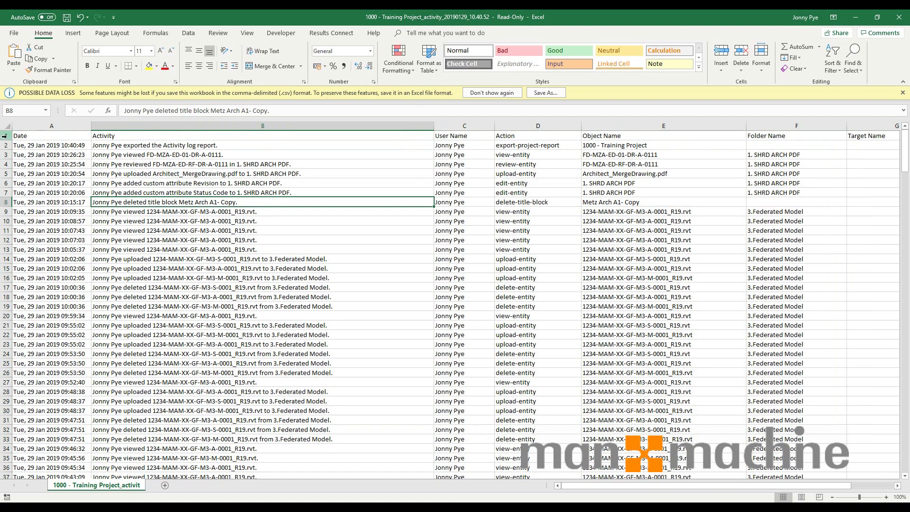
left_click(6, 136)
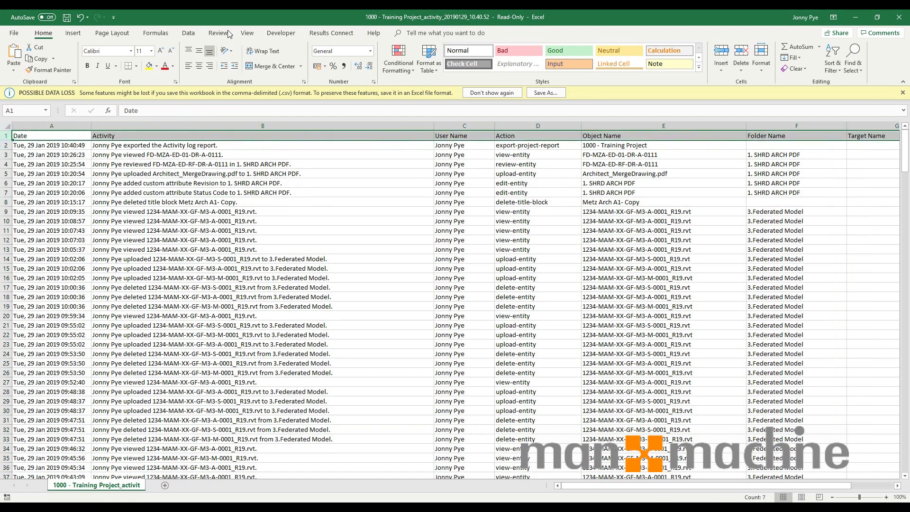
left_click(189, 33)
left_click(395, 56)
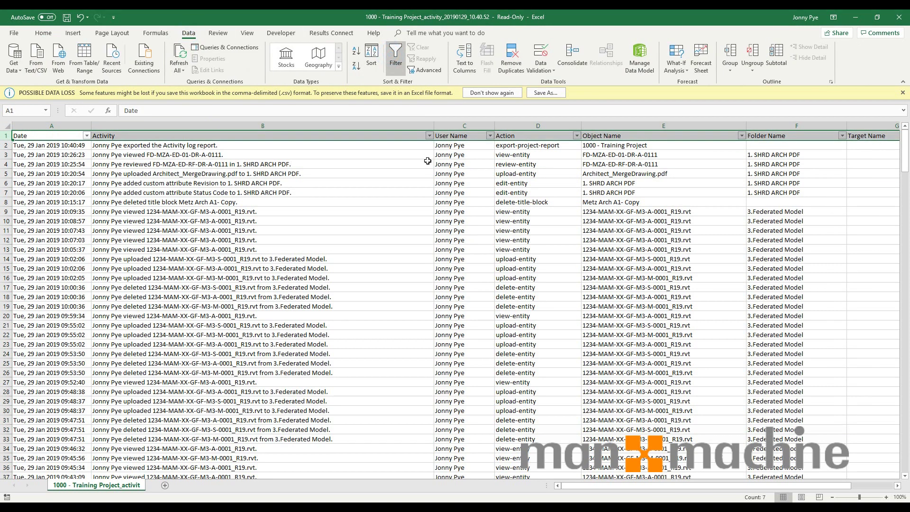
Step: Filter User Name to a single user, leaving 3 Boiler_Room download records
left_click(429, 136)
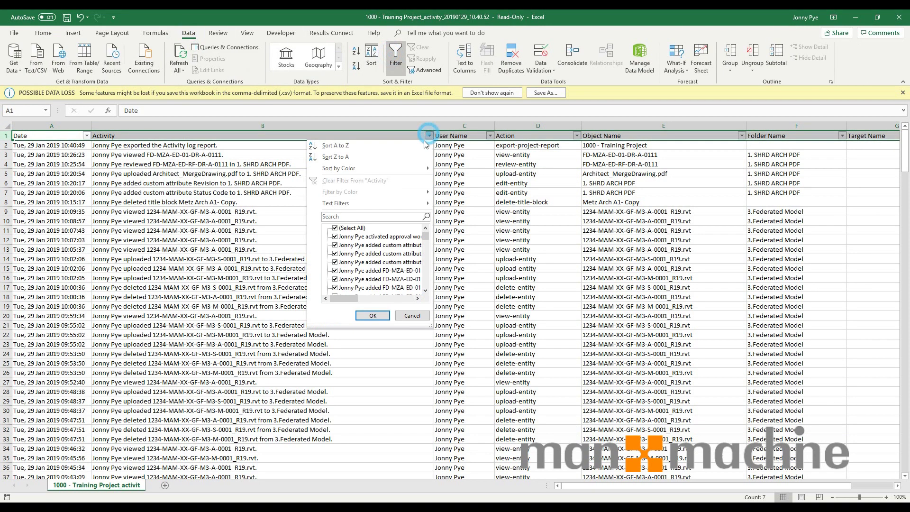
left_click(295, 168)
left_click(490, 137)
left_click(396, 236)
left_click(395, 254)
left_click(433, 315)
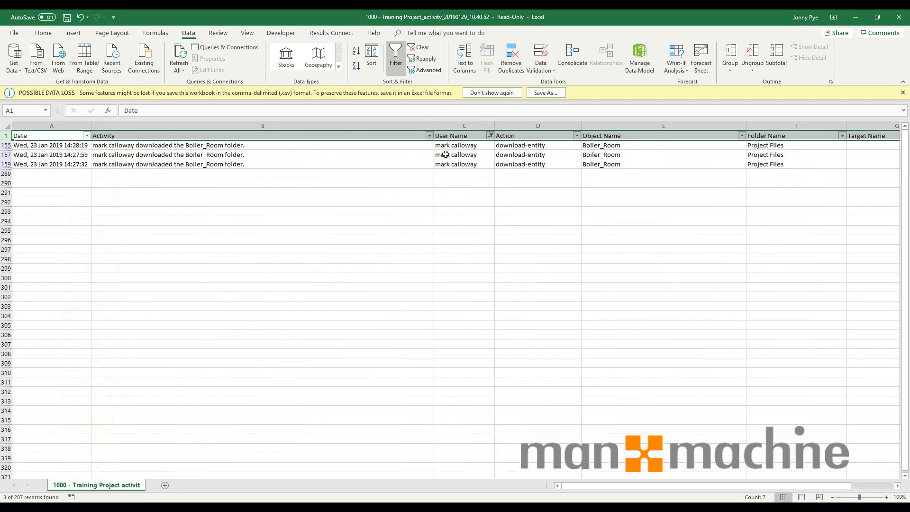